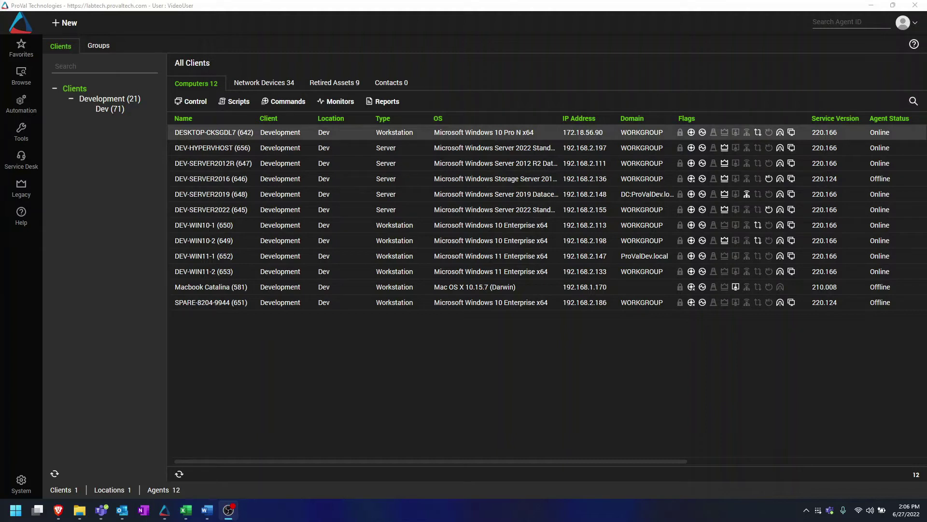
- Open Advanced Searches from the Automation menu's Searches submenu
left_click(31, 109)
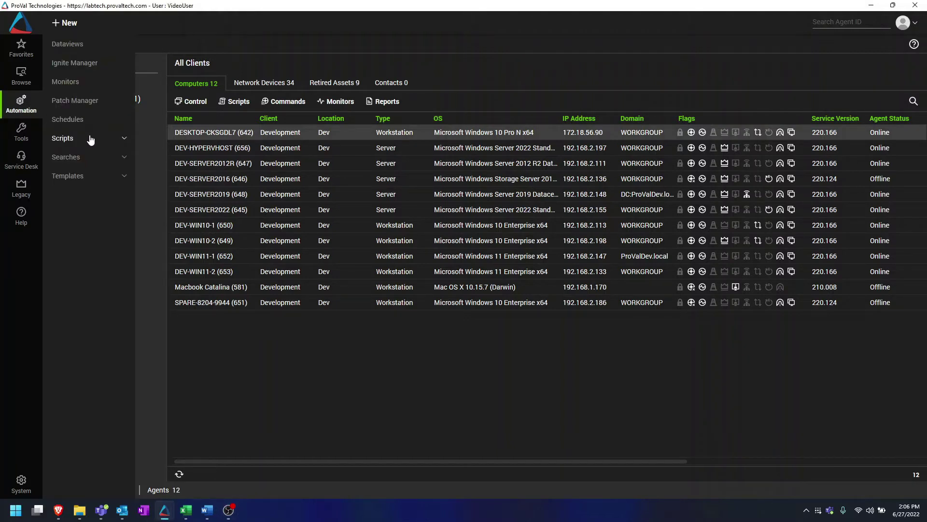
left_click(125, 159)
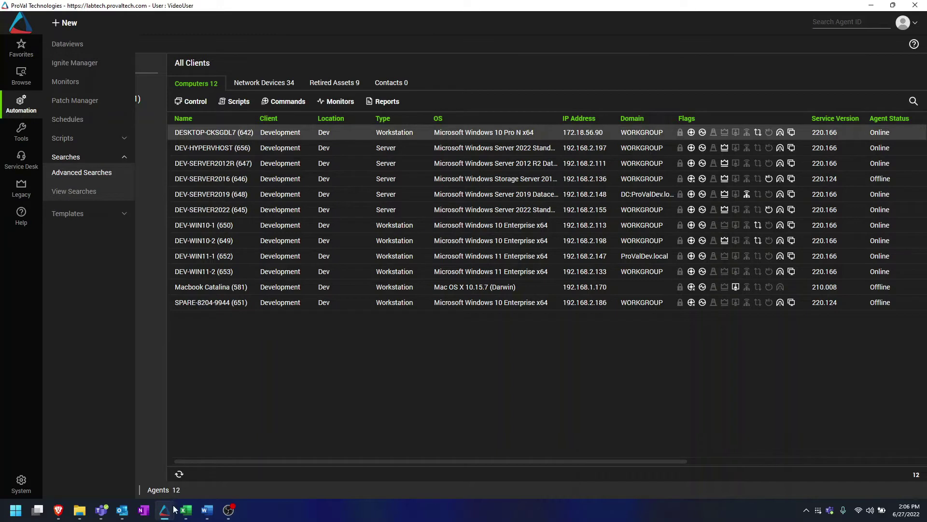
mouse_move(167, 513)
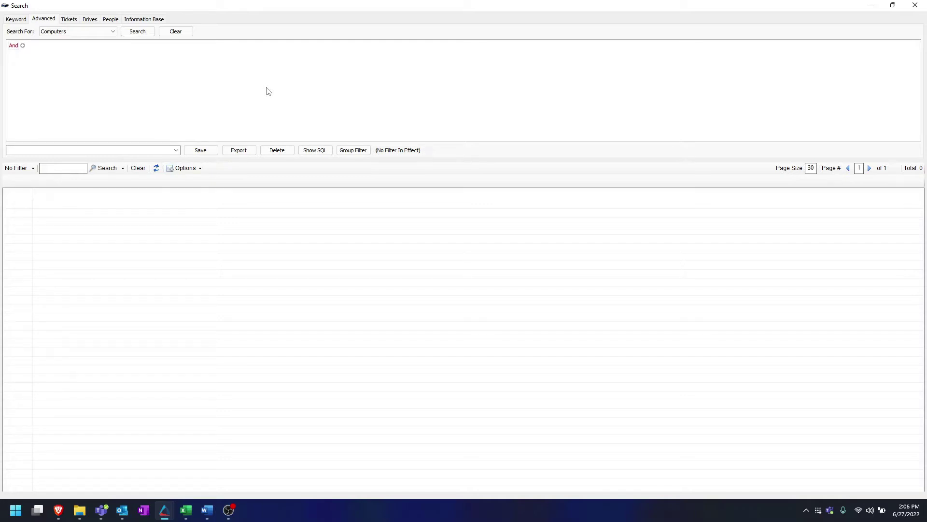
- Add a Client > General > Name Equals 'Developement' condition and run the search
left_click(23, 47)
left_click(42, 56)
mouse_move(48, 69)
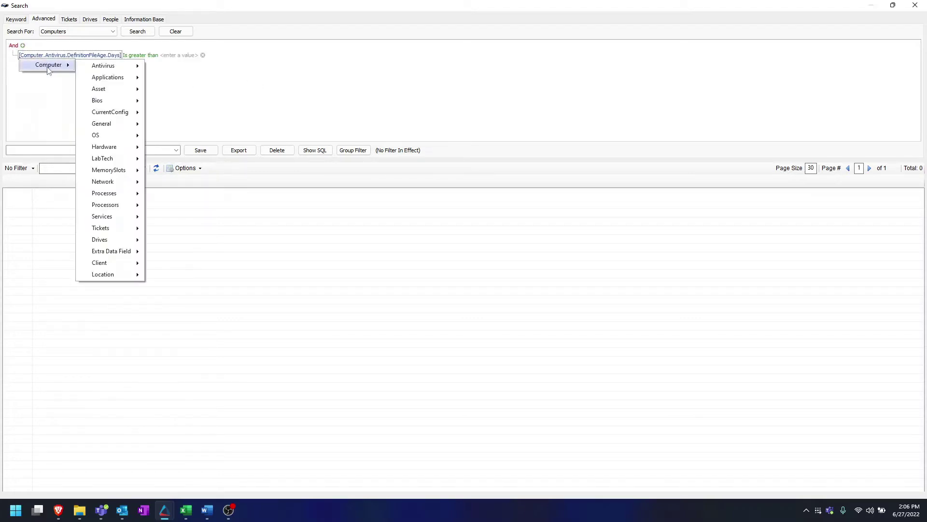
mouse_move(116, 268)
mouse_move(196, 280)
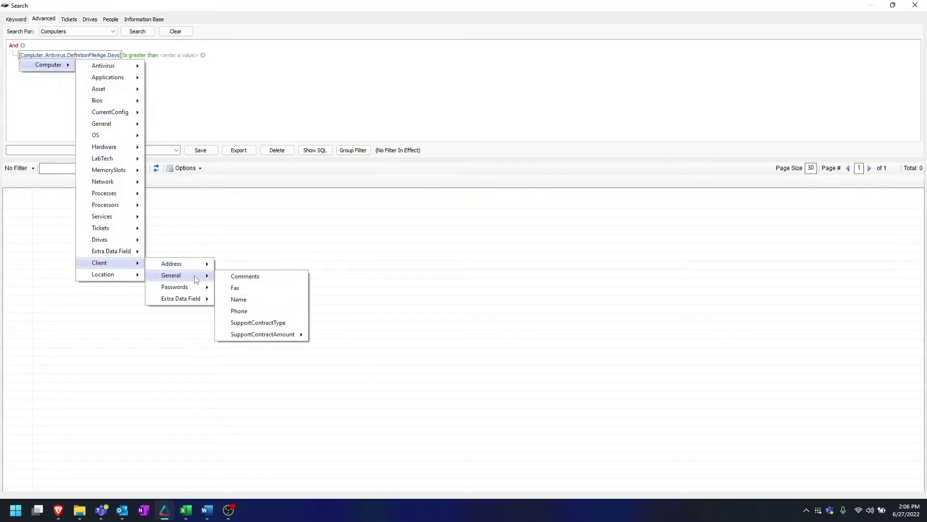
left_click(239, 300)
left_click(131, 56)
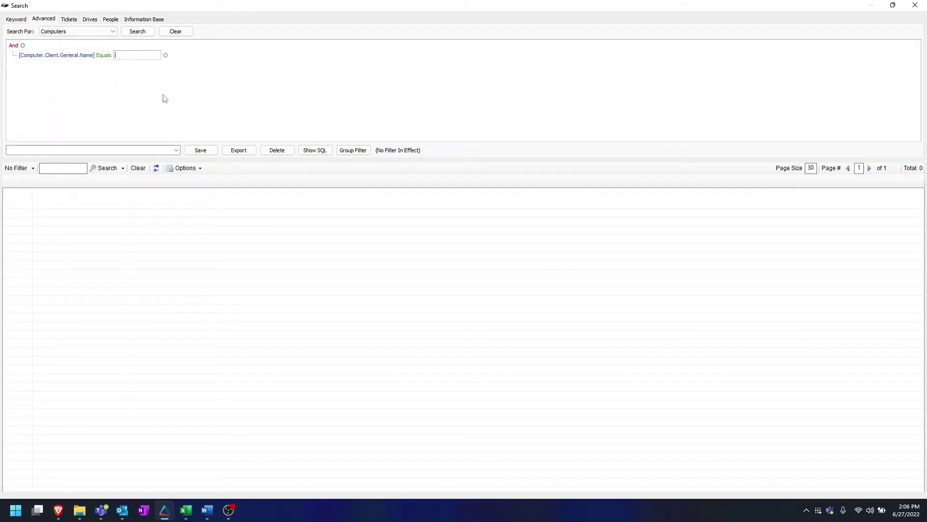
type("Developement")
left_click(197, 85)
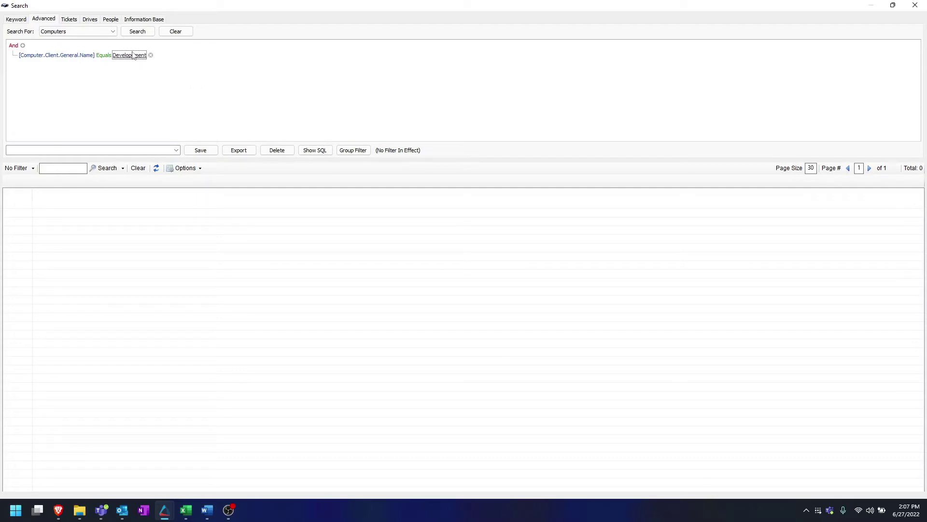
left_click(139, 33)
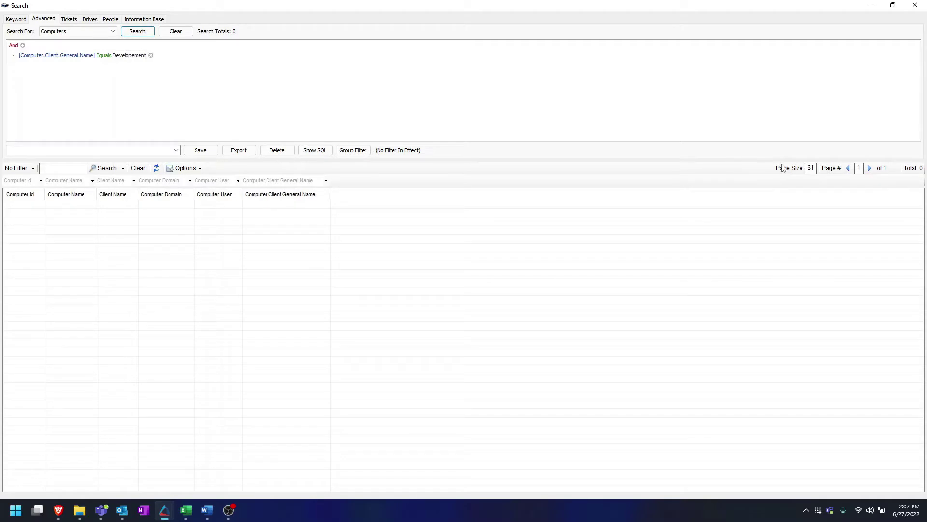
- Correct the client name value to 'Development' and rerun the search, returning 12 computers
left_click(137, 56)
key("End")
key("Left")
key("Left")
key("Left")
key("Left")
key("BackSpace")
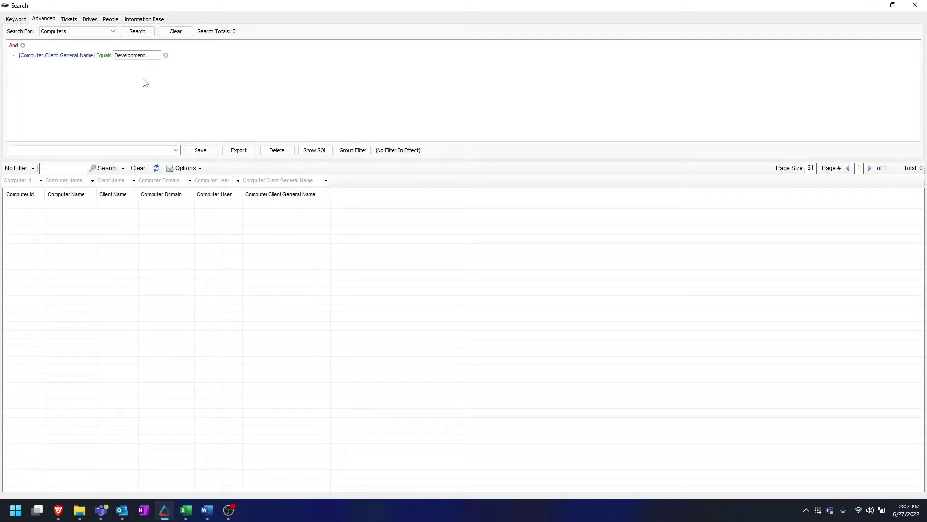
key("Return")
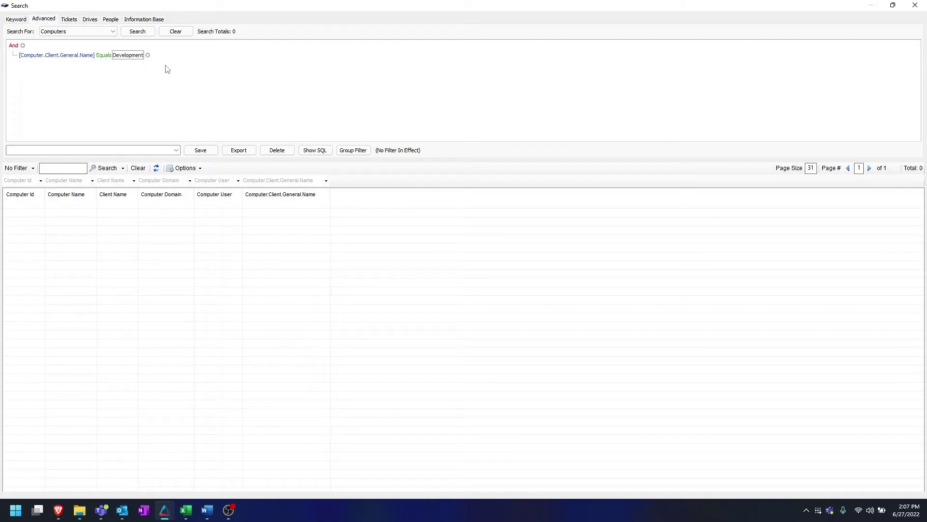
left_click(145, 32)
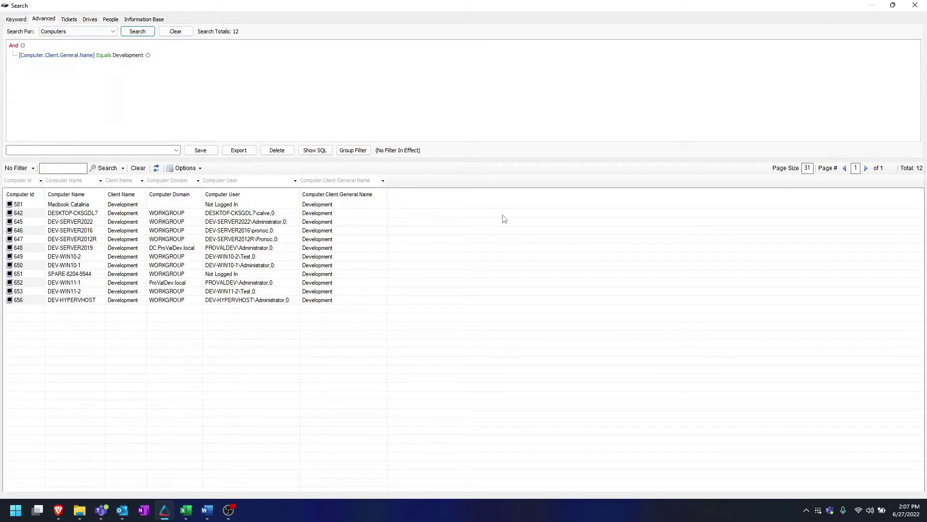
- Save the search as 'Patch Install - Dev', dismiss the refresh notice, and close the Search window
left_click(74, 150)
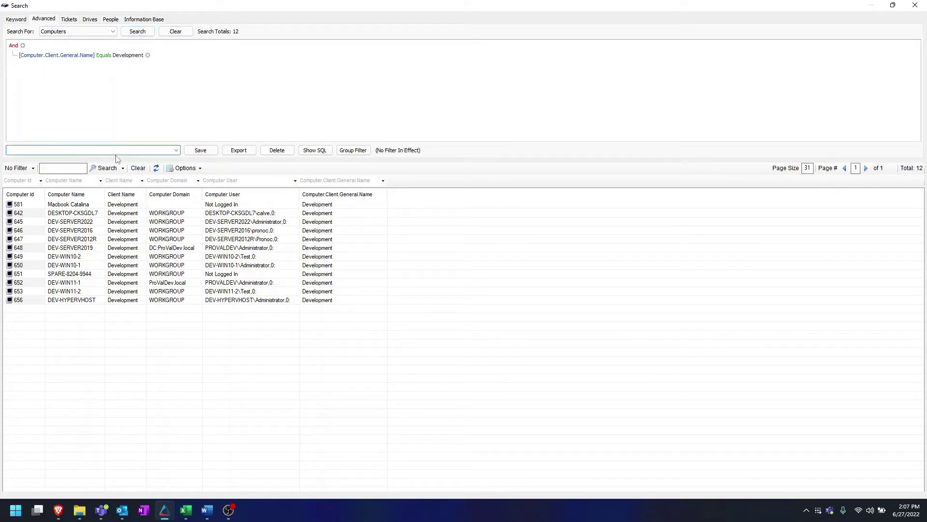
type("Patch Install - Dev")
left_click(201, 153)
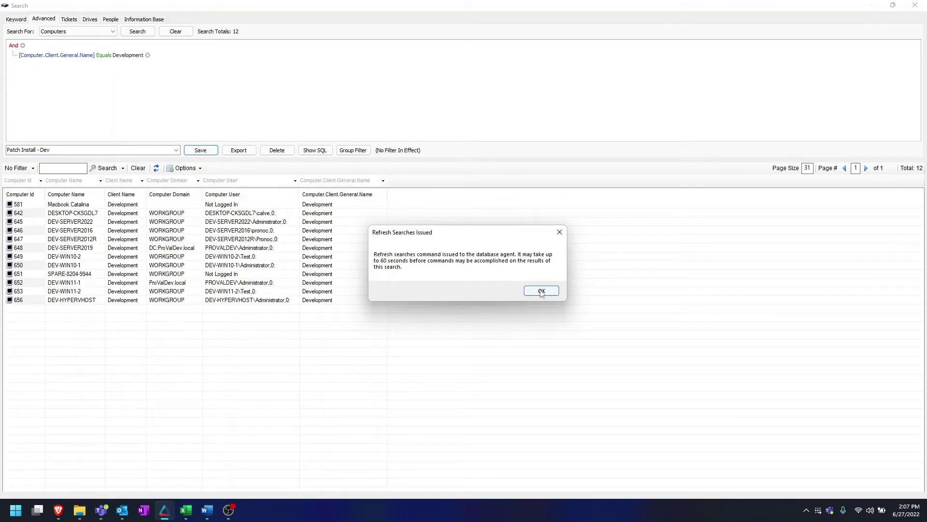
left_click(542, 292)
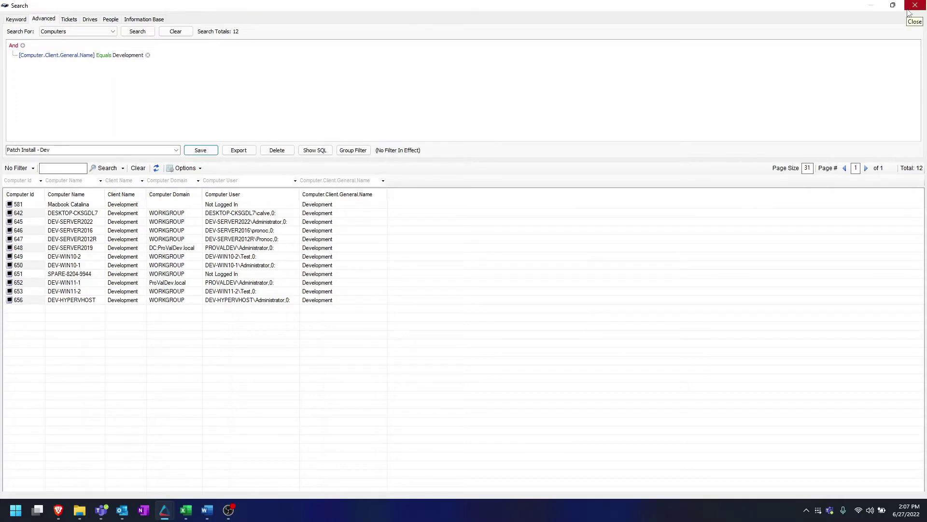
left_click(909, 11)
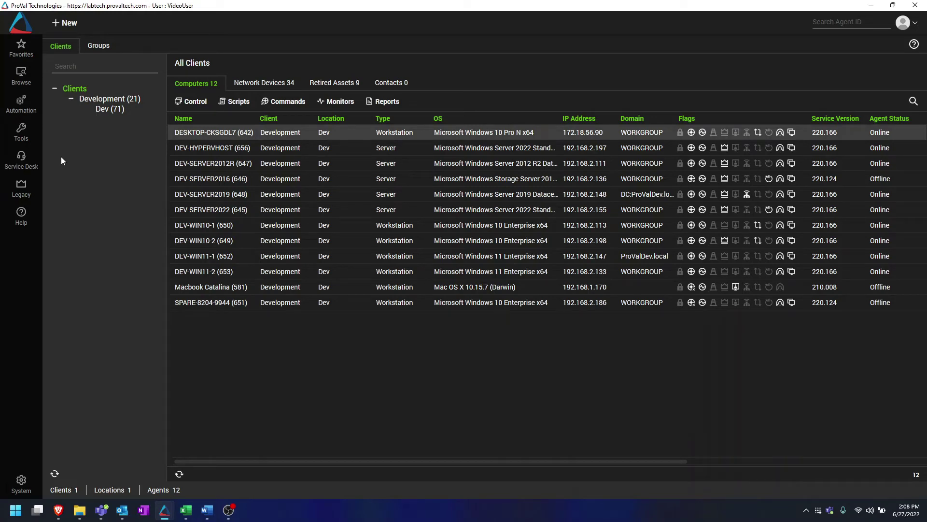
- Create a new group under Patching and bring its settings window into view
left_click(98, 45)
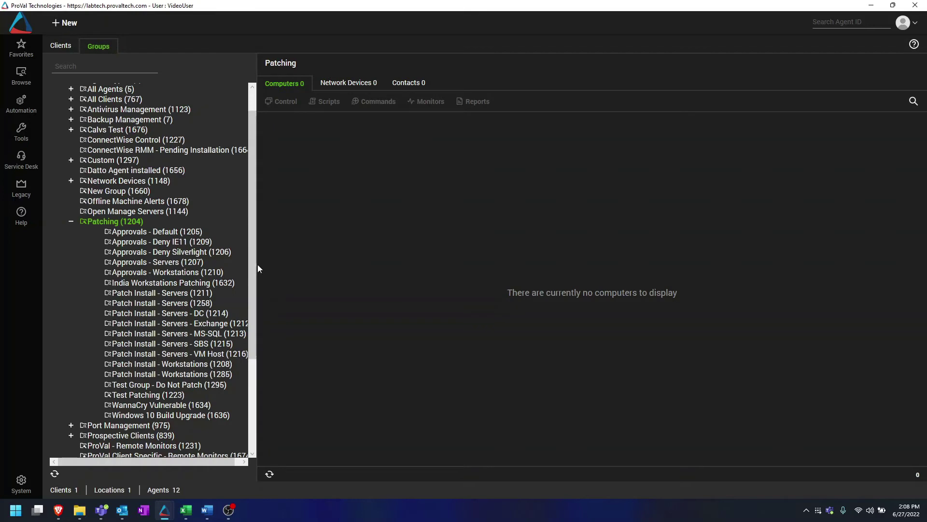
scroll(250, 259, "up", 1)
scroll(254, 227, "down", 1)
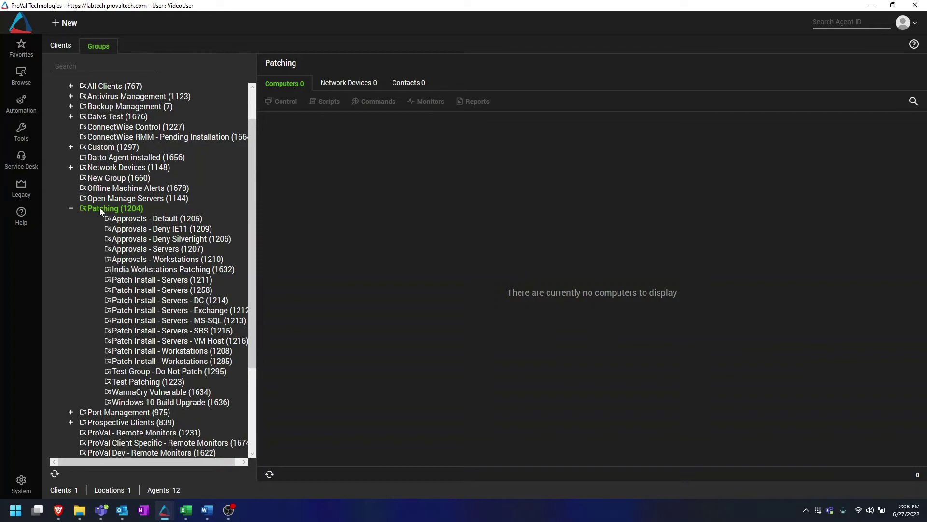
right_click(107, 209)
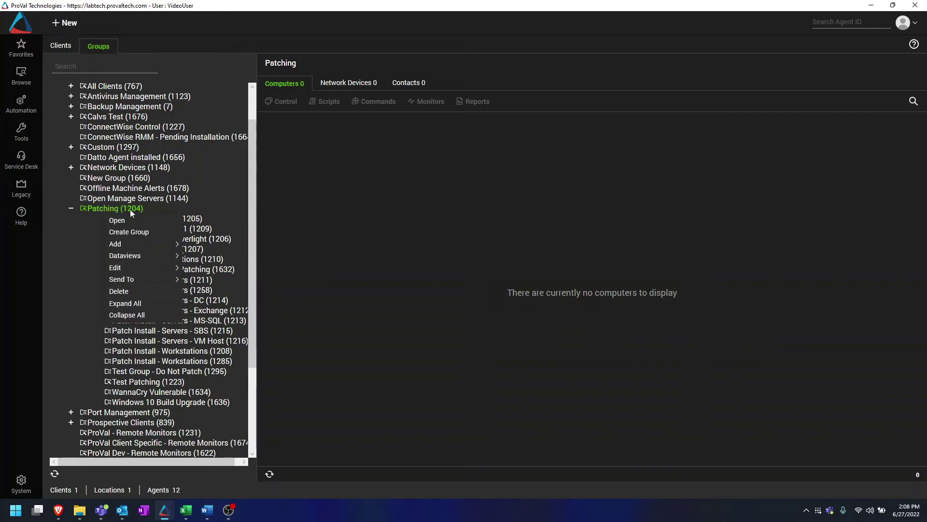
left_click(137, 233)
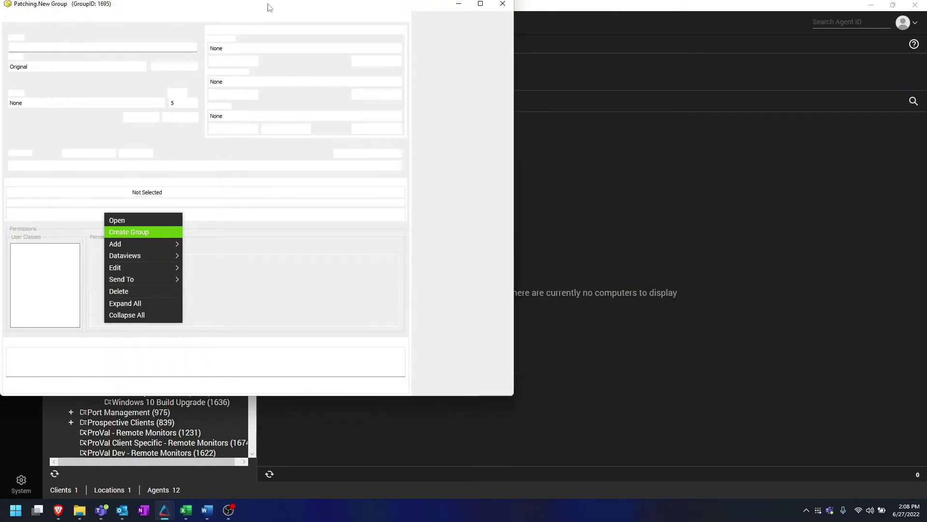
left_click_drag(271, 10, 391, 48)
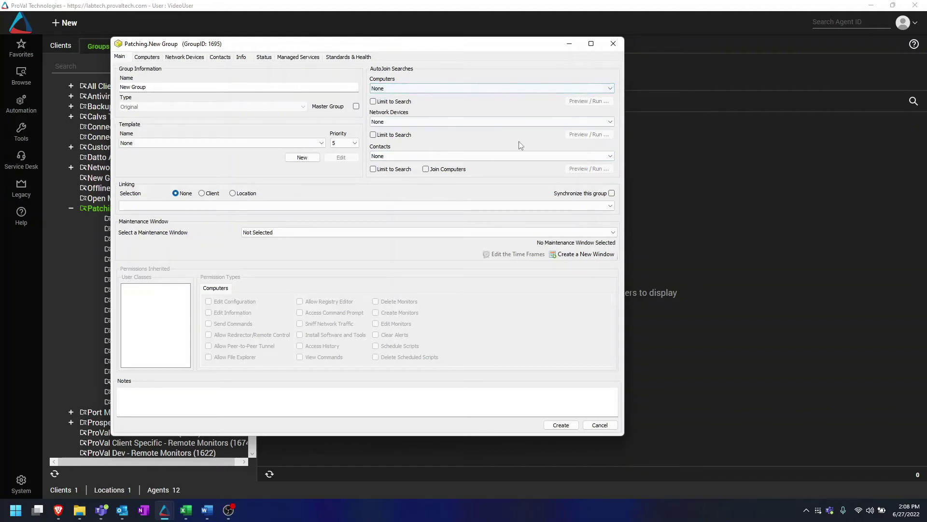
- Rename the new group to 'Patch Install - Dev' and toggle its master group setting
left_click(306, 88)
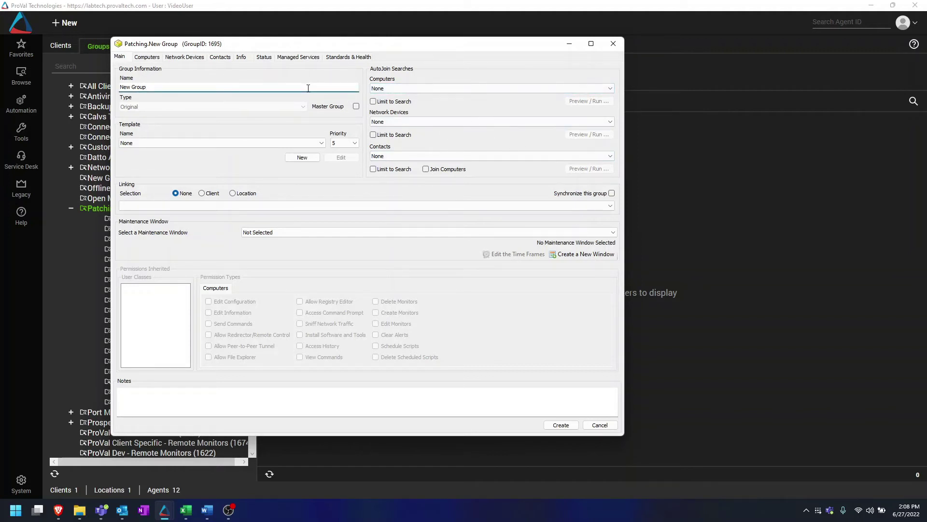
key("BackSpace")
key("BackSpace")
key("BackSpace")
key("BackSpace")
key("BackSpace")
key("BackSpace")
key("BackSpace")
key("BackSpace")
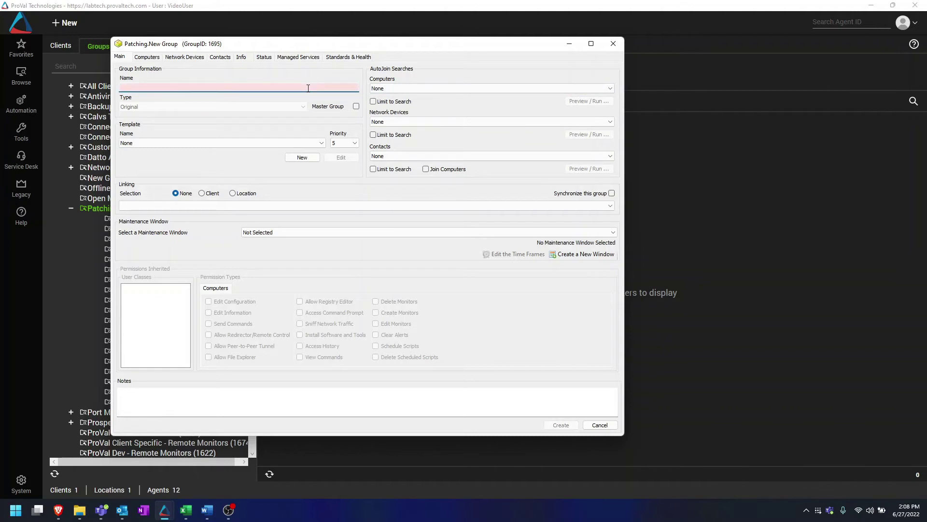
type("Patch Install -")
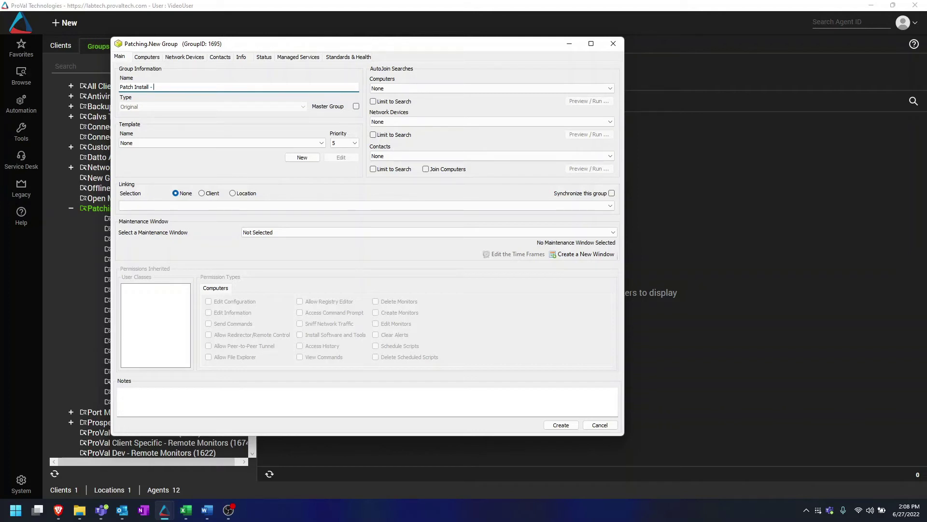
type(" Dev")
left_click(335, 106)
left_click(357, 107)
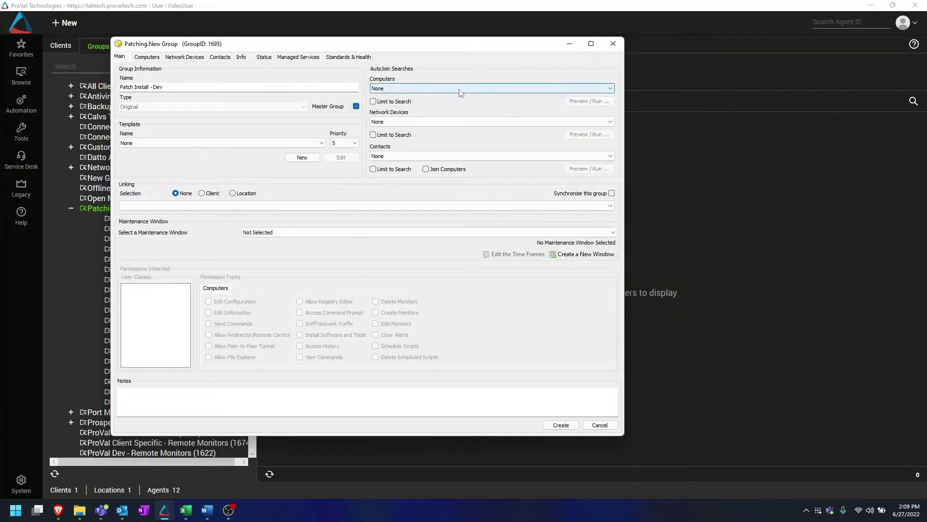
- Set 'Patch Install - Dev' as the group's computer auto-join search
left_click(610, 89)
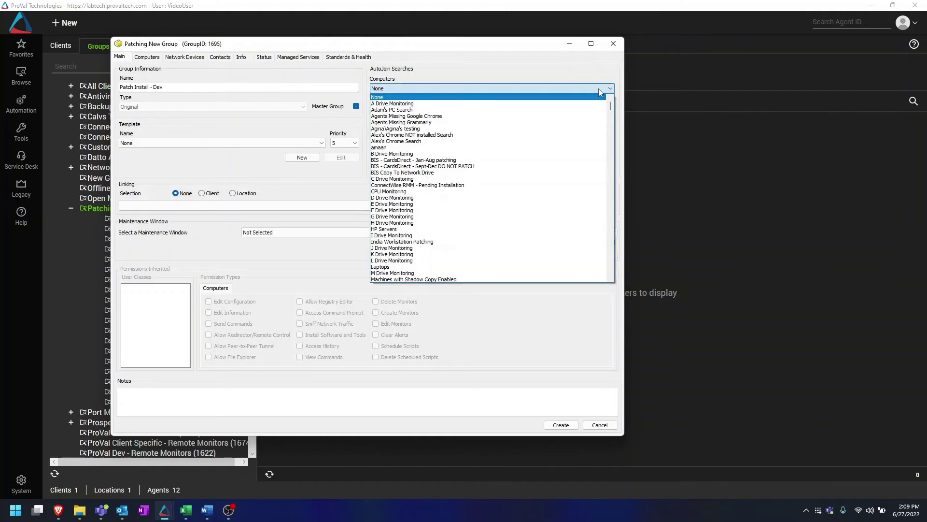
mouse_move(610, 106)
left_mouse_down()
mouse_move(616, 125)
mouse_move(619, 119)
left_mouse_up()
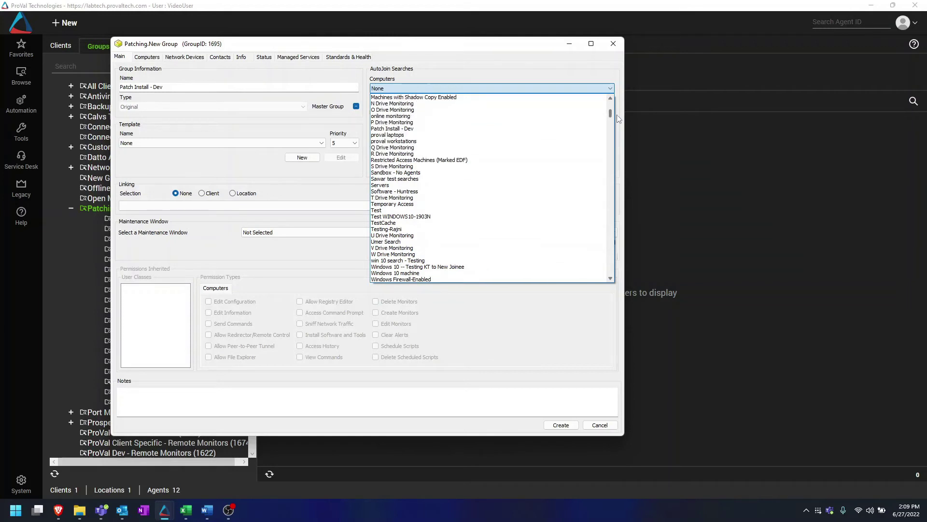
left_click(425, 129)
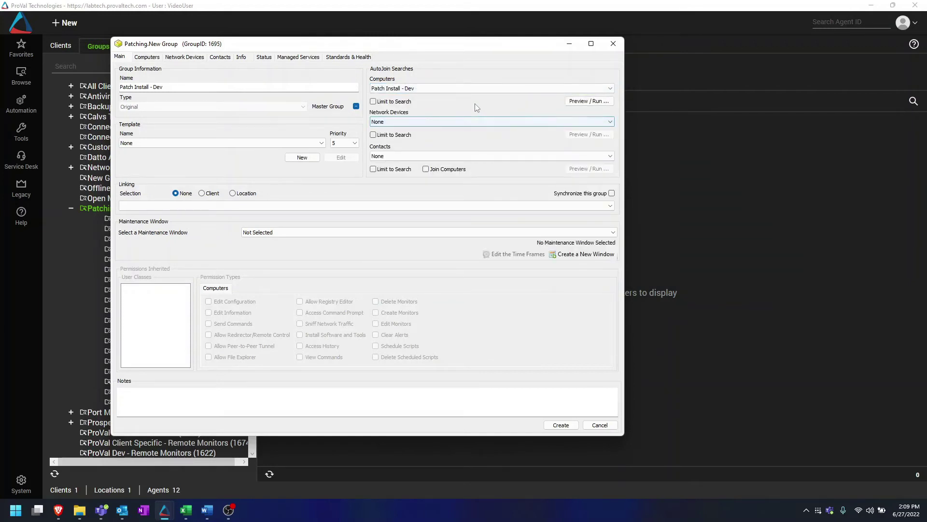
left_click(592, 103)
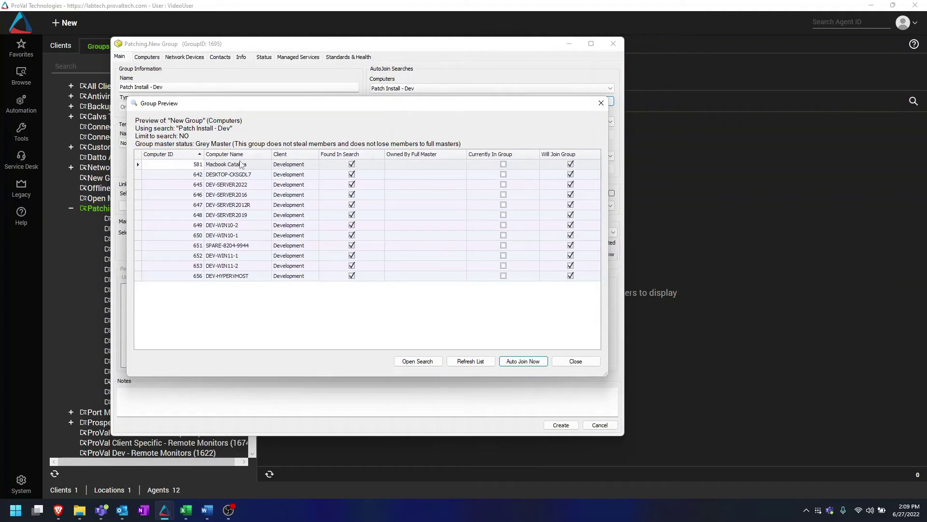
left_click(574, 363)
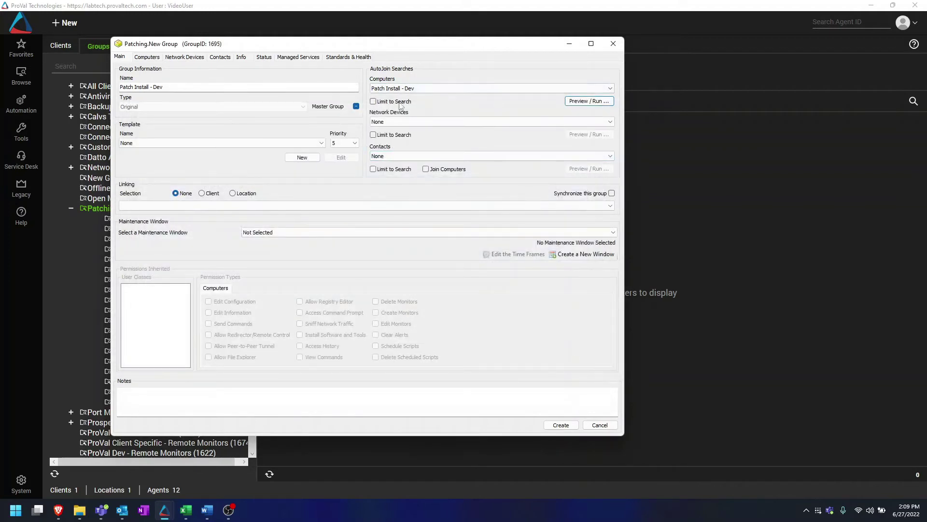
- Enable Limit to Search, create the group, and close its settings window
left_click(374, 102)
left_click(561, 426)
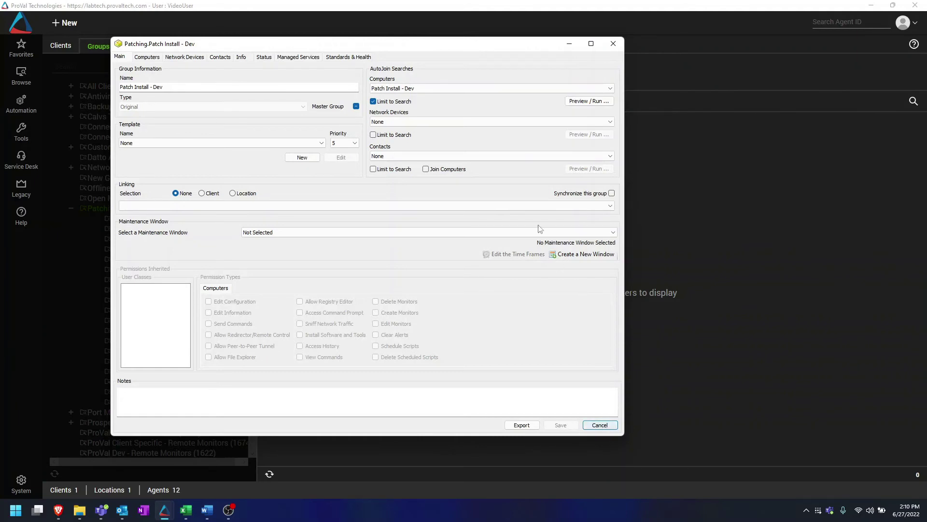
key("Escape")
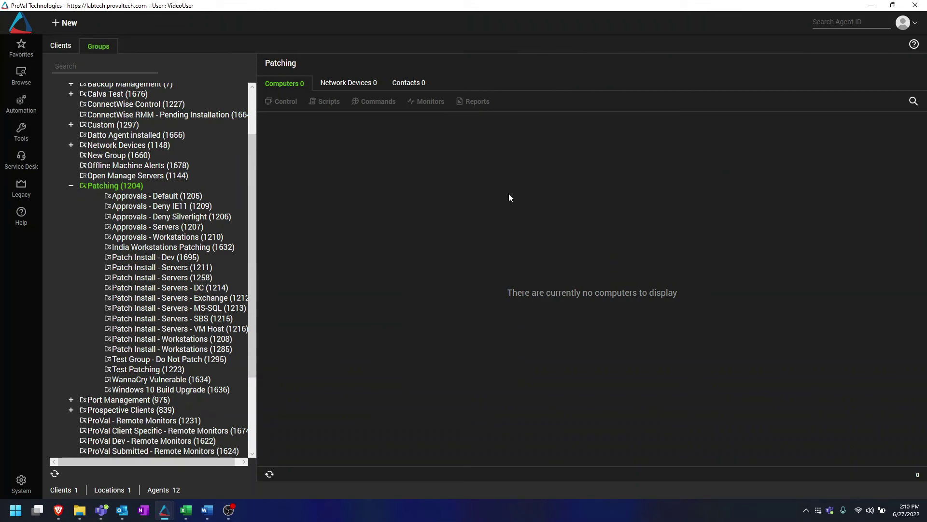
mouse_move(165, 508)
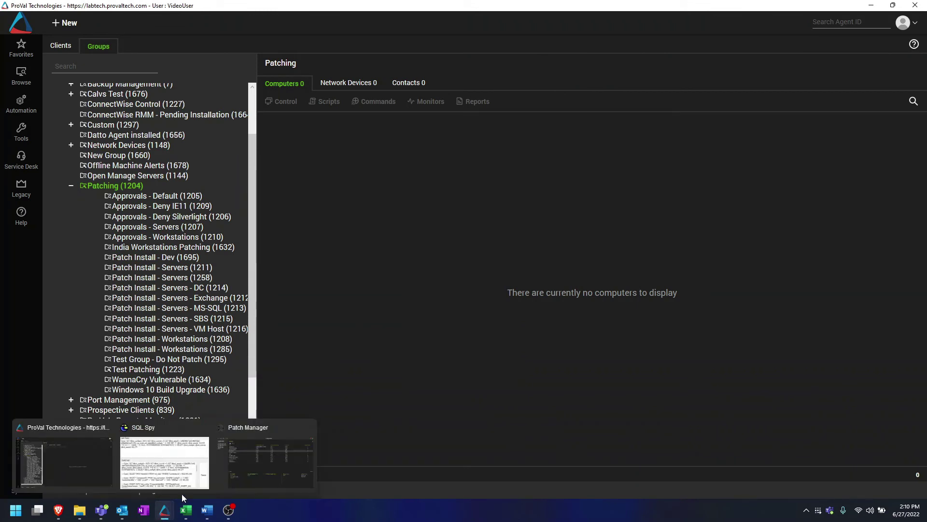
left_click(265, 449)
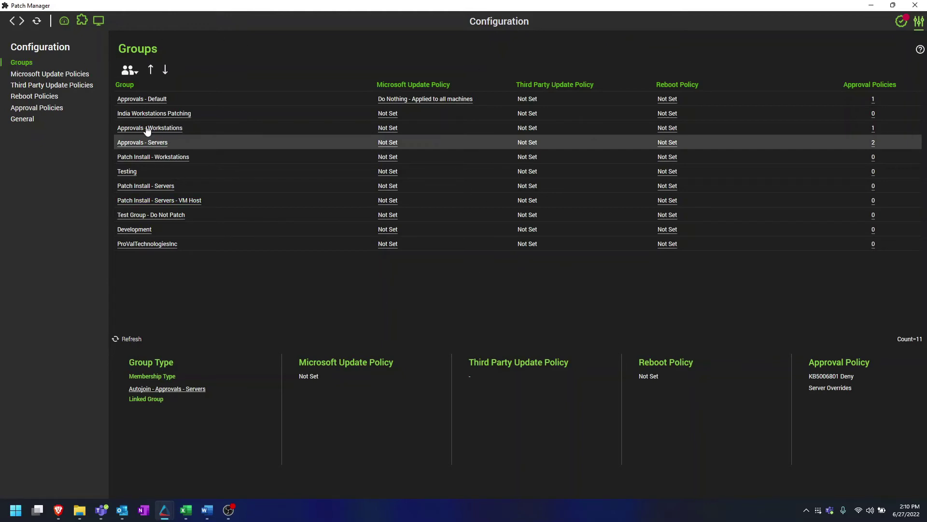
- Add the existing Patching > Patch Install - Dev group to Patch Manager's groups list
left_click(135, 76)
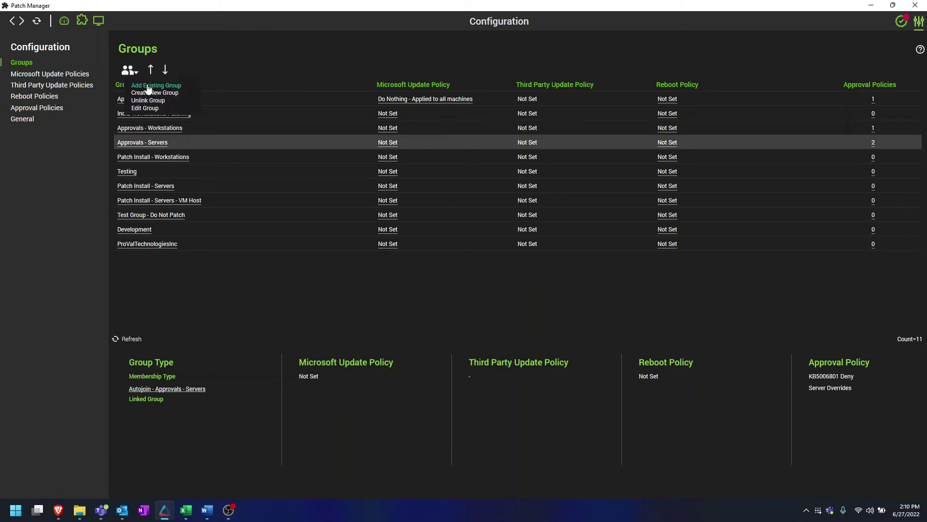
left_click(147, 86)
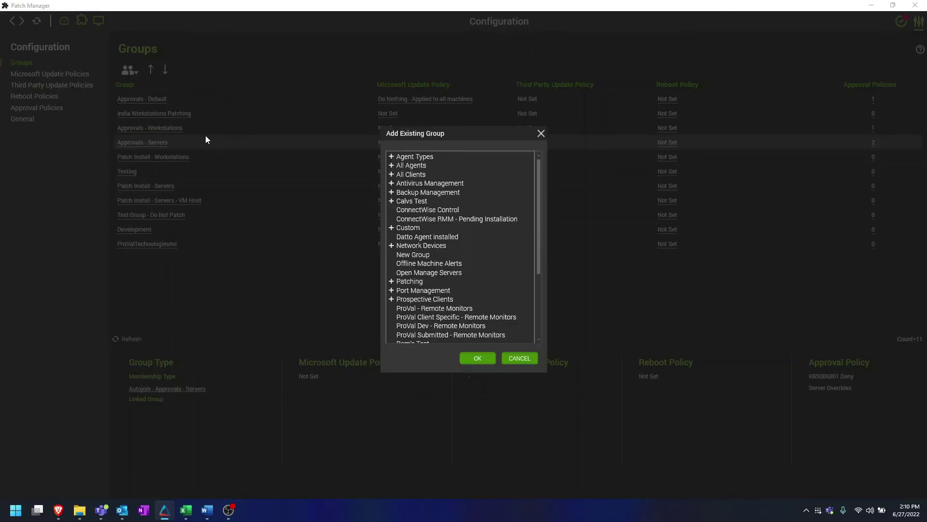
left_click(391, 282)
scroll(539, 248, "down", 4)
left_click(459, 248)
left_click(480, 359)
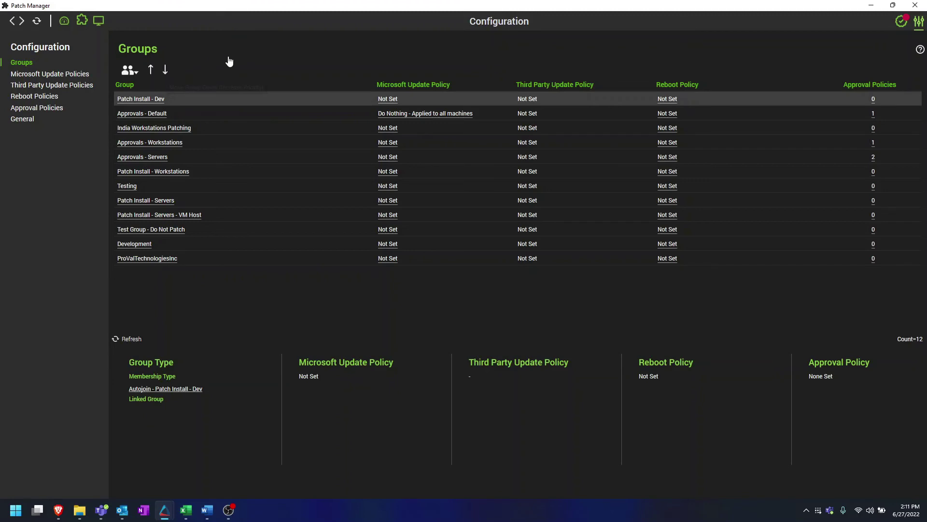
- Move Patch Install - Dev eight places down to below ProValTechnologiesInc at the bottom
left_click(165, 71)
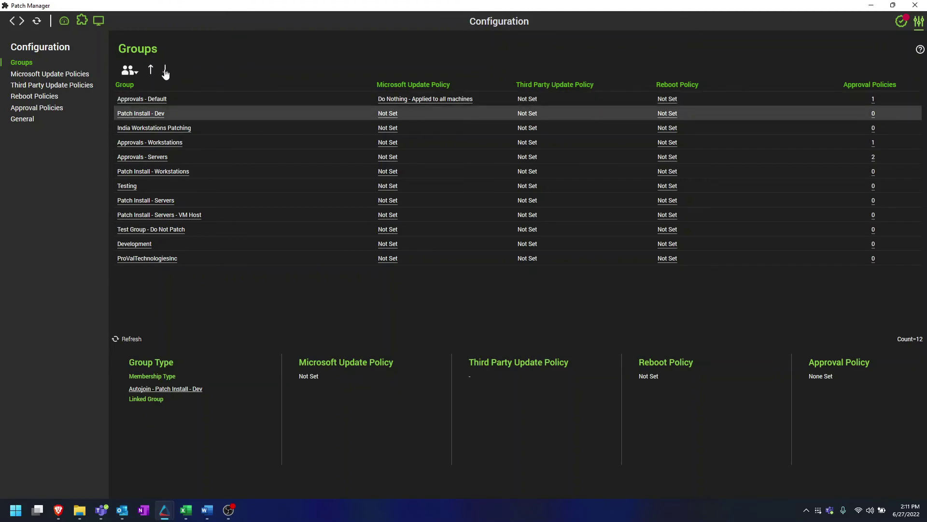
left_click(165, 72)
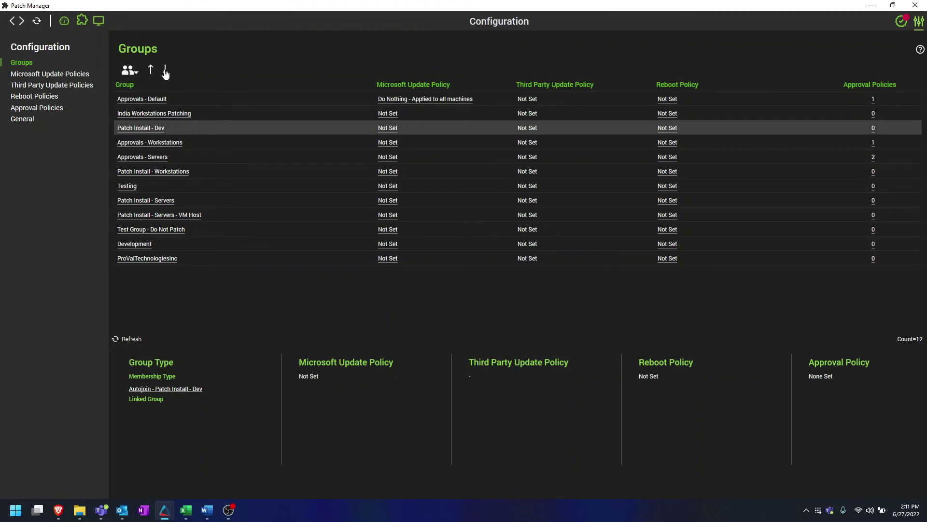
left_click(165, 72)
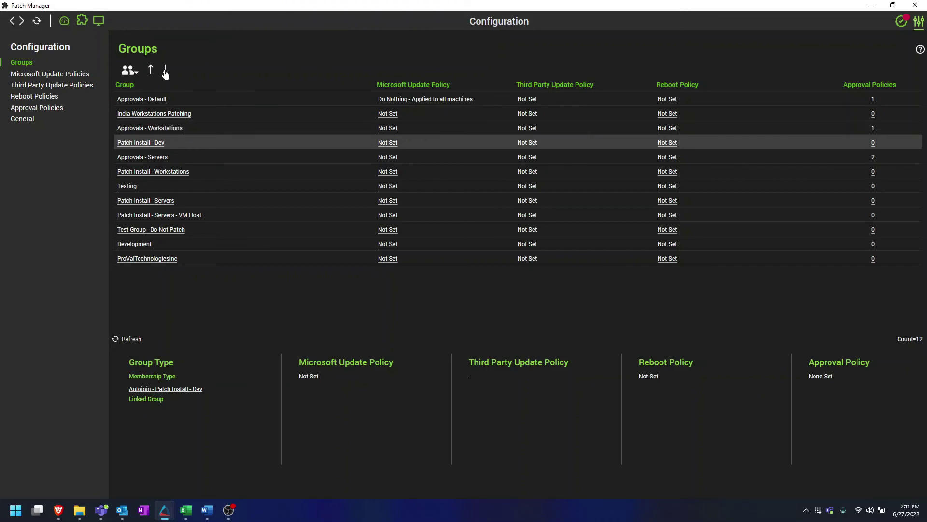
left_click(166, 71)
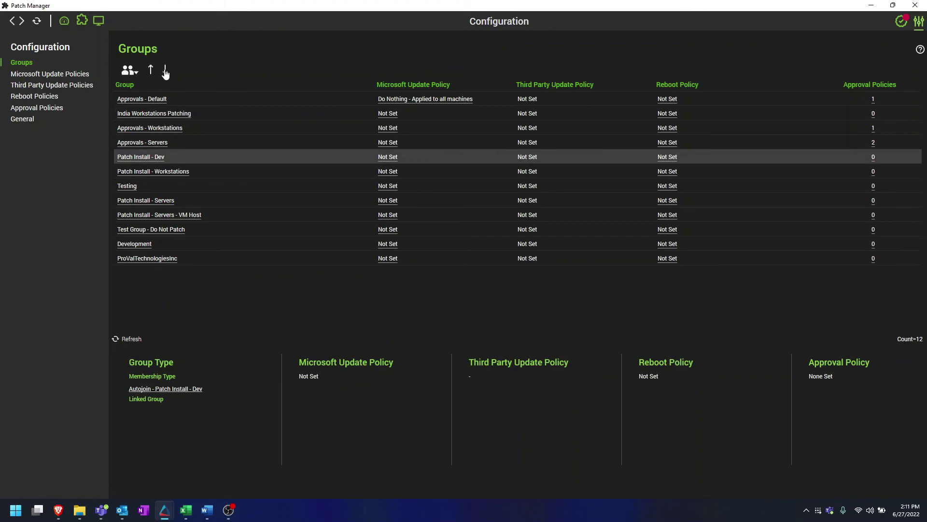
left_click(165, 71)
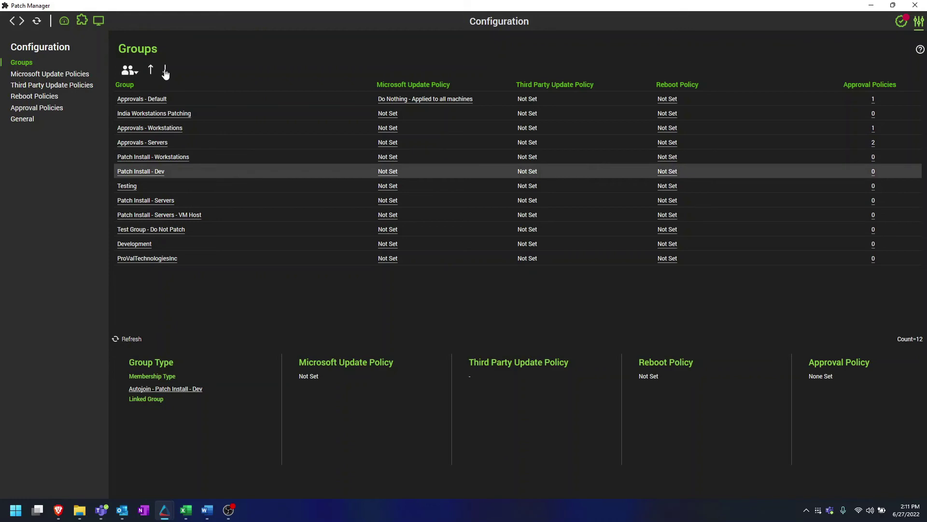
left_click(165, 72)
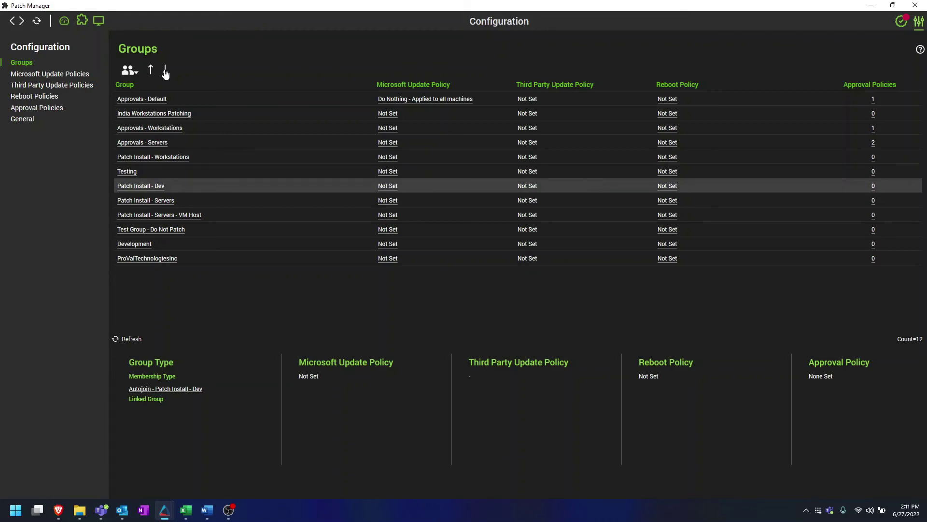
left_click(165, 72)
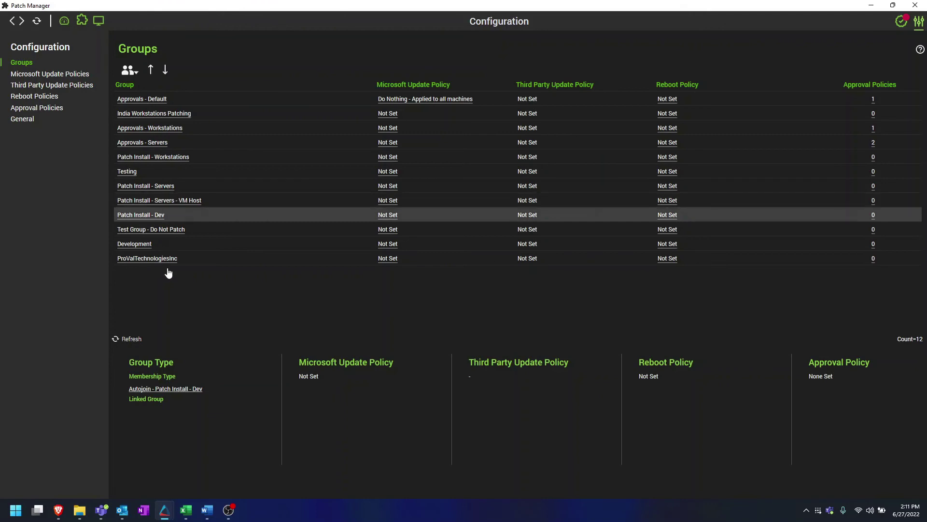
left_click(165, 71)
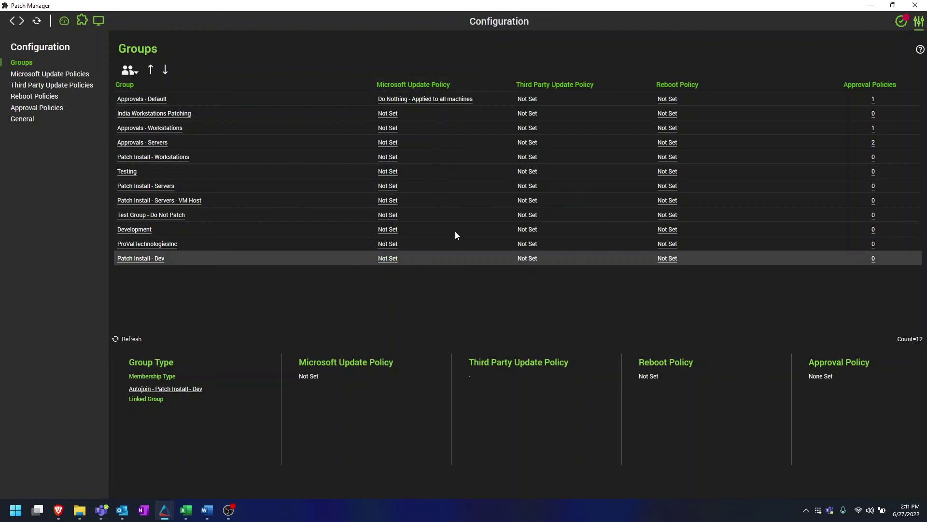
- Set Patch Install - Dev's Microsoft Update Policy to Sunday 3-5am and save
left_click(388, 259)
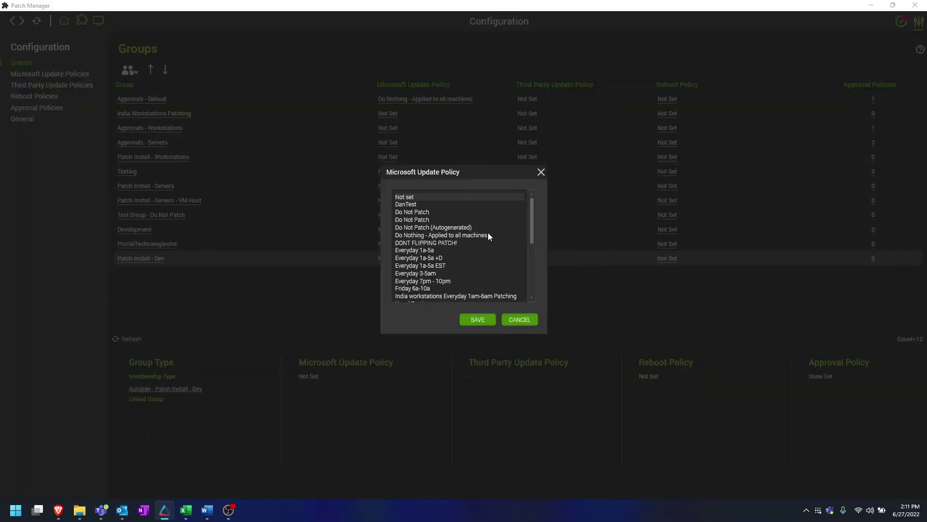
left_click_drag(532, 220, 539, 270)
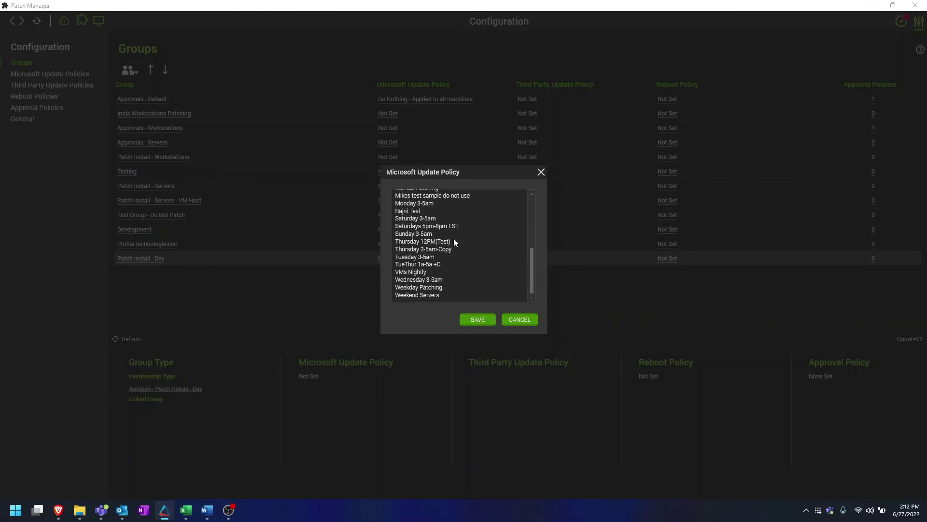
left_click(416, 233)
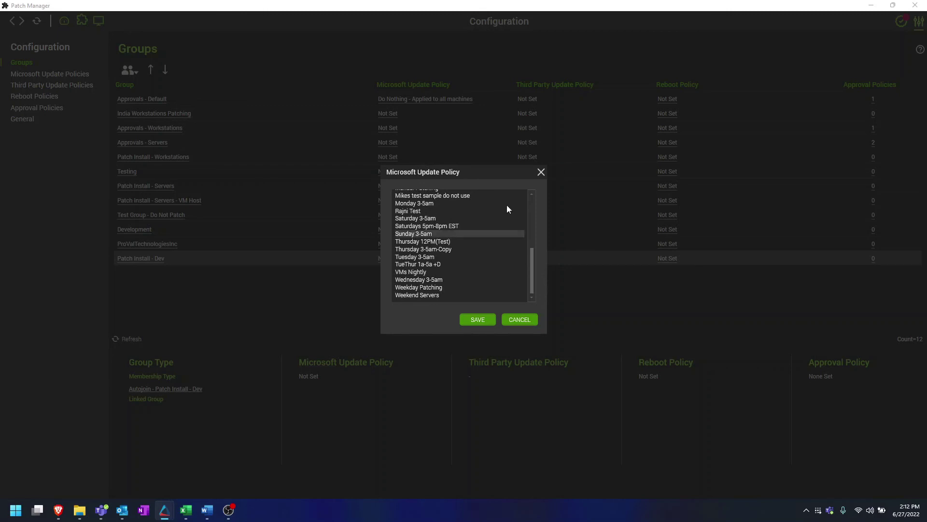
left_click(477, 320)
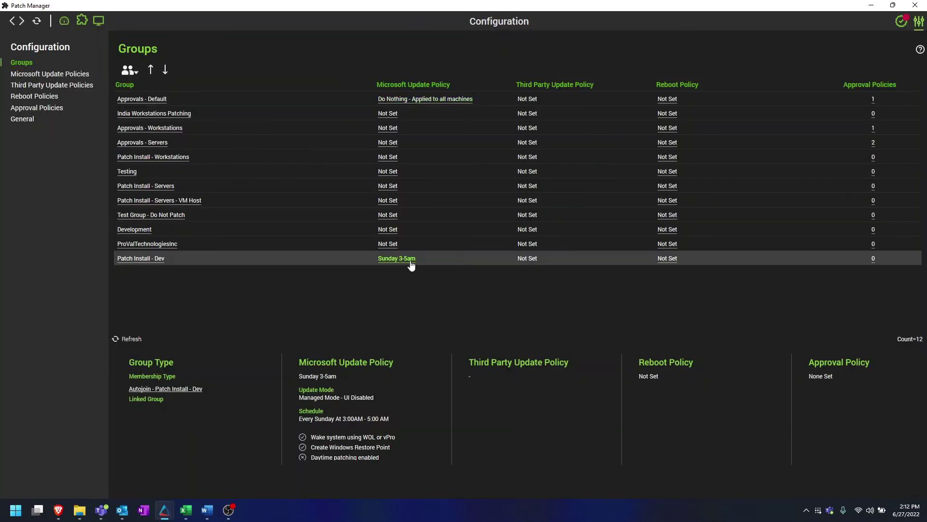
- Set its Reboot Policy to Do Not Reboot and save
left_click(671, 259)
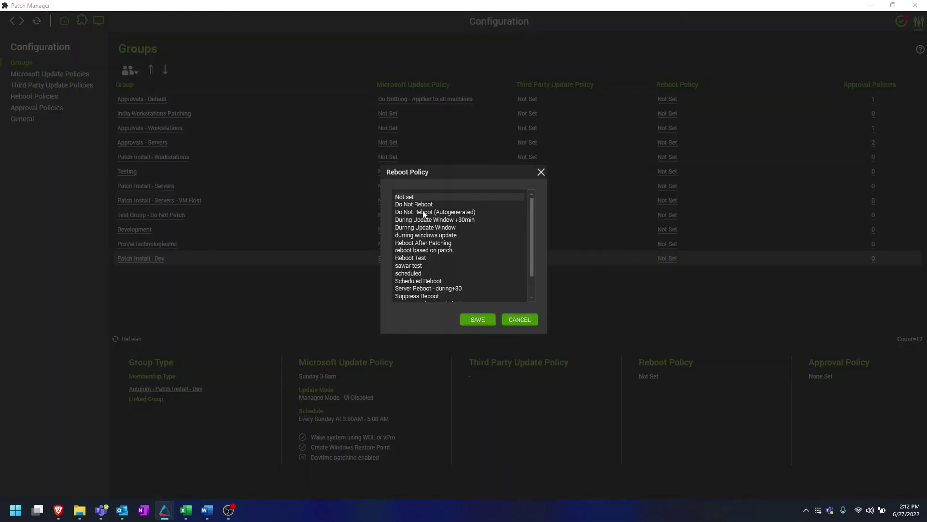
left_click(426, 205)
left_click(479, 321)
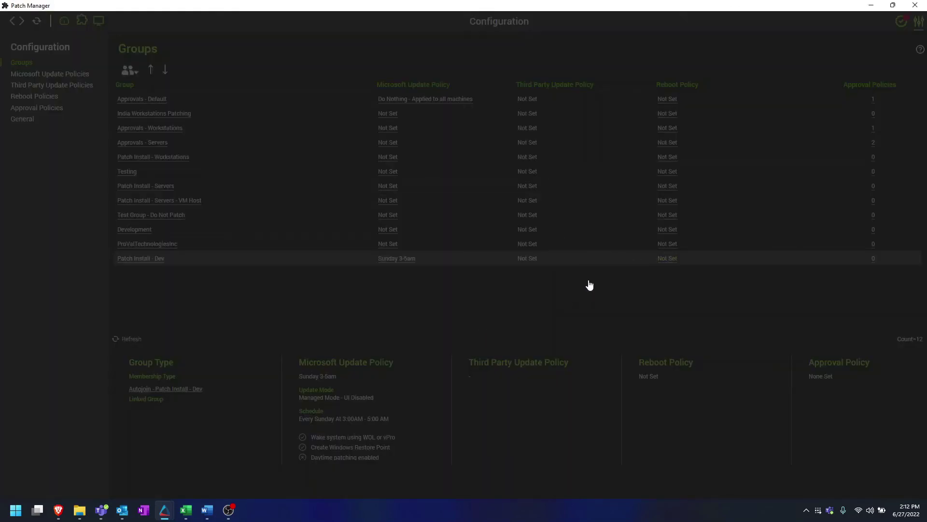